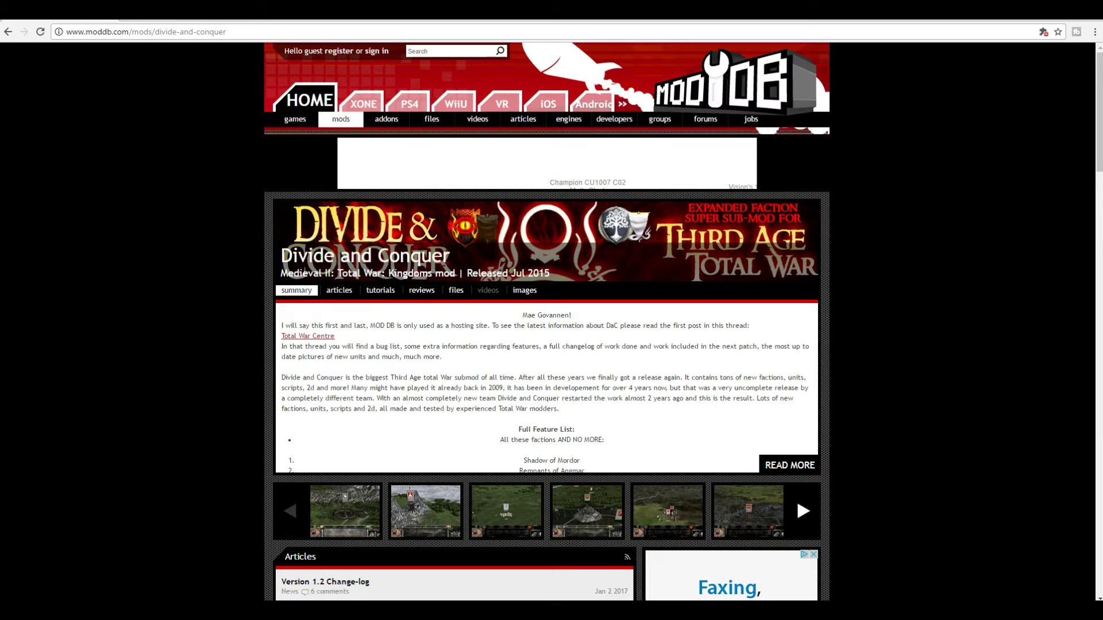
# Go to the ModDB home page, search for "divide" and open the Divide and Conquer mod page.
pyautogui.click(309, 101)
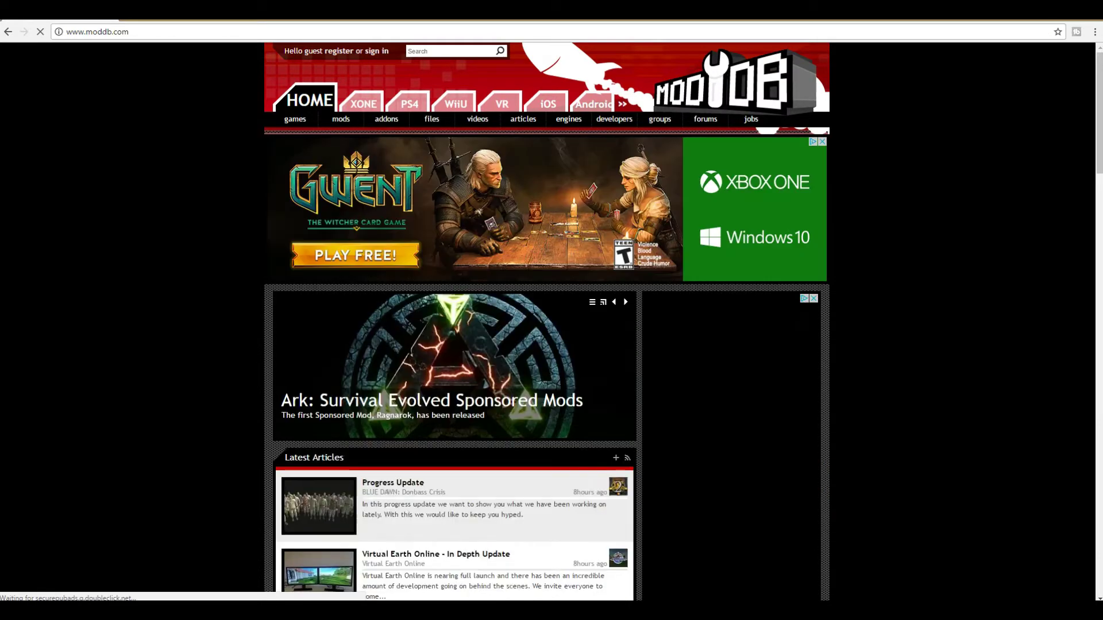
pyautogui.moveTo(295, 119)
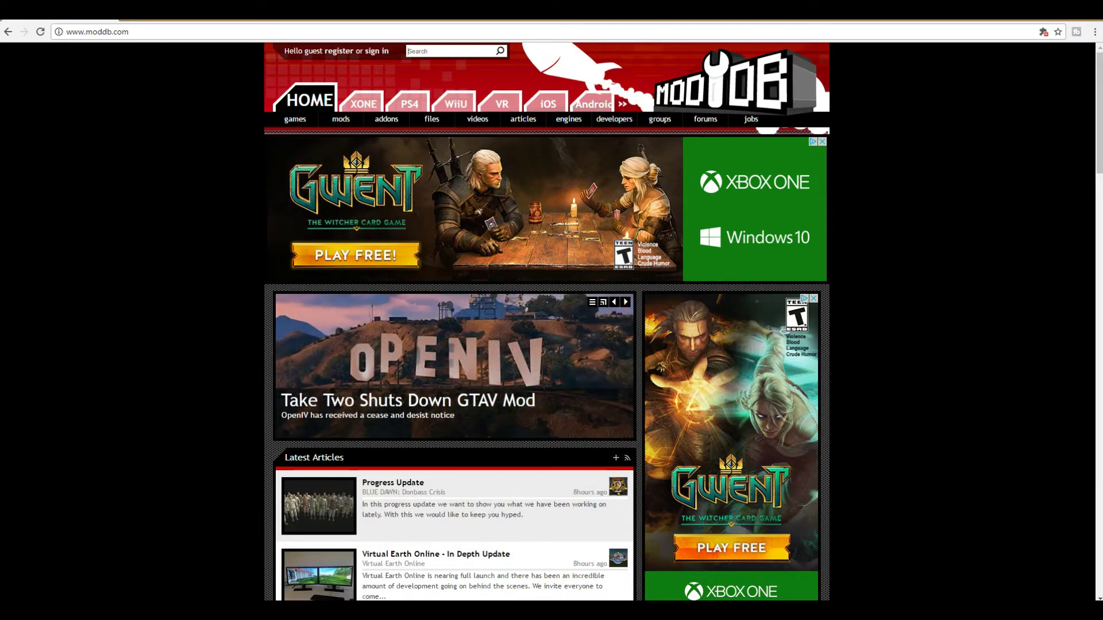
pyautogui.write('divide')
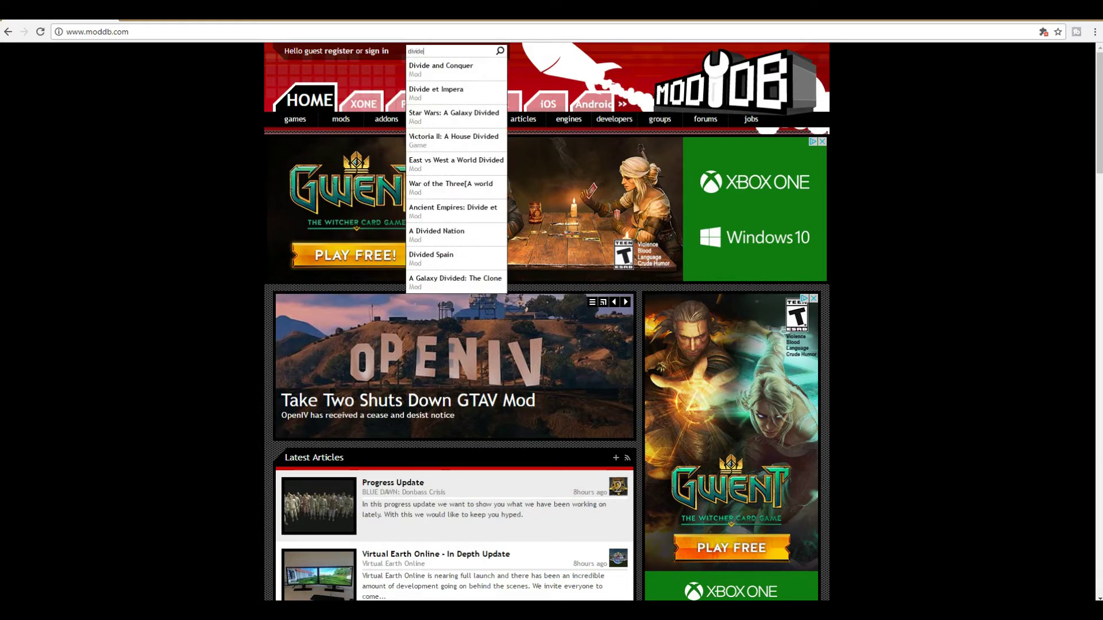
pyautogui.press('Down')
pyautogui.press('Return')
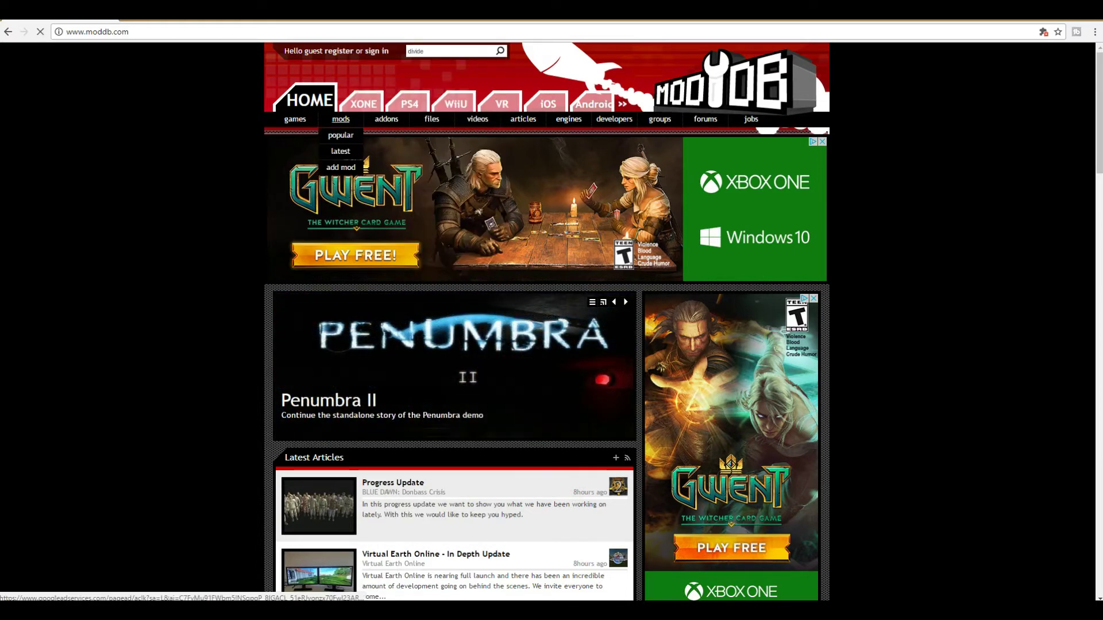
# Open the download page of the file Divide and Conquer Version 1: Part 1 from the mod's file list.
pyautogui.scroll(-1, 545, 322)
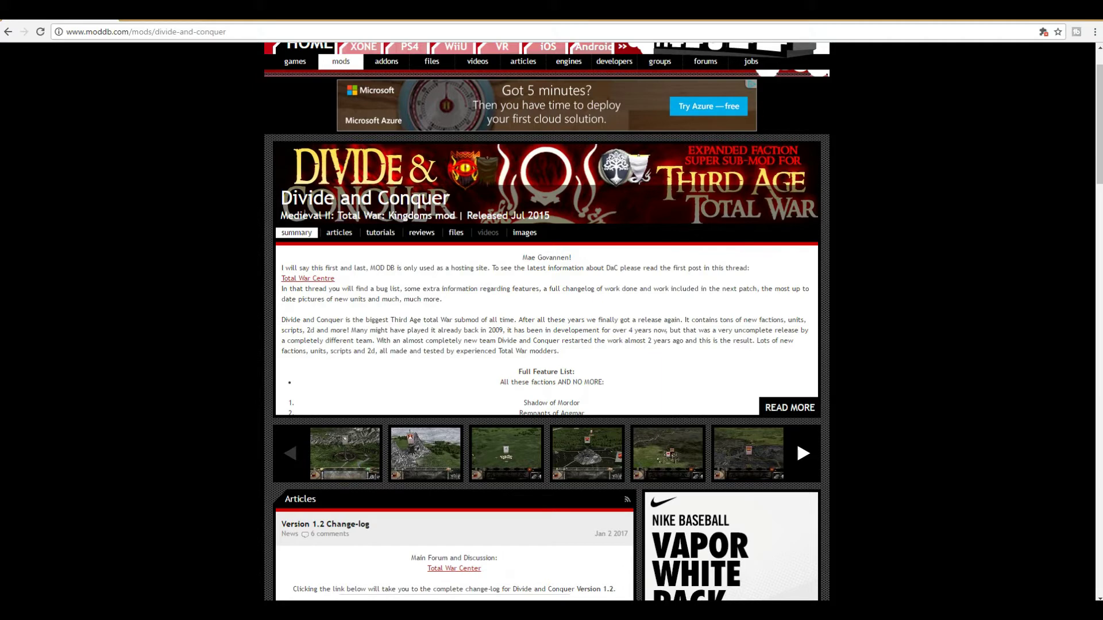
pyautogui.scroll(-4, 547, 321)
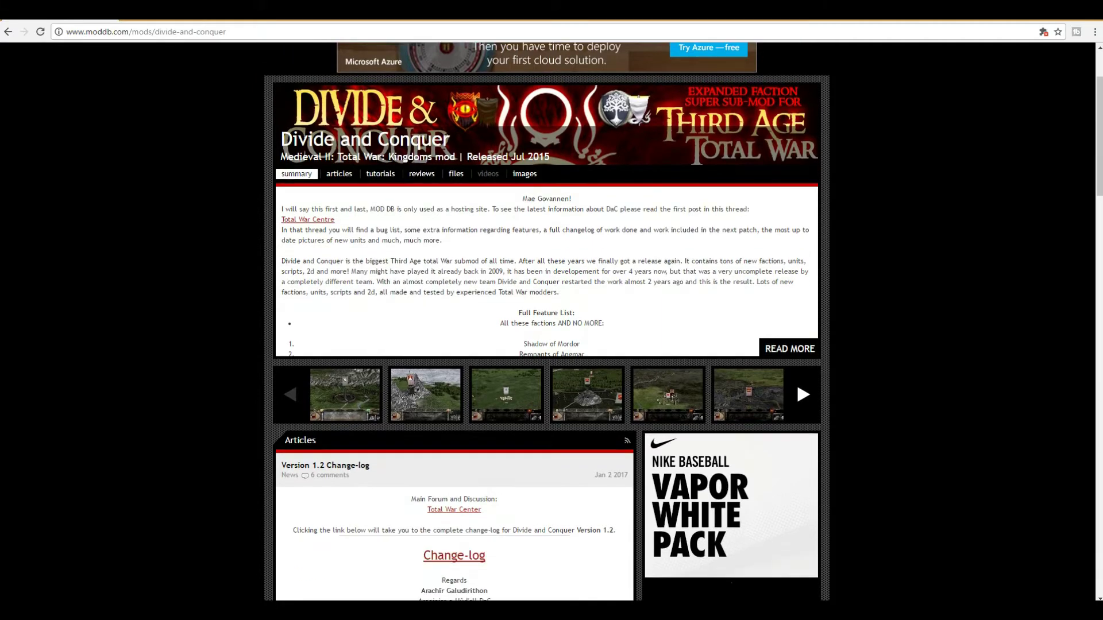
pyautogui.scroll(-10, 547, 322)
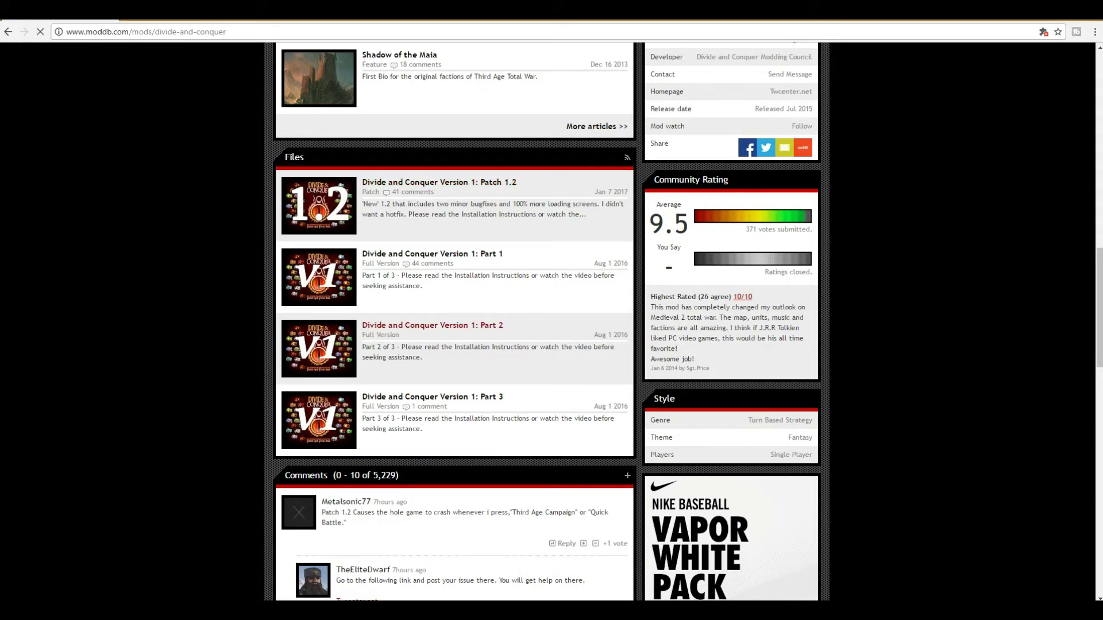
pyautogui.click(432, 253)
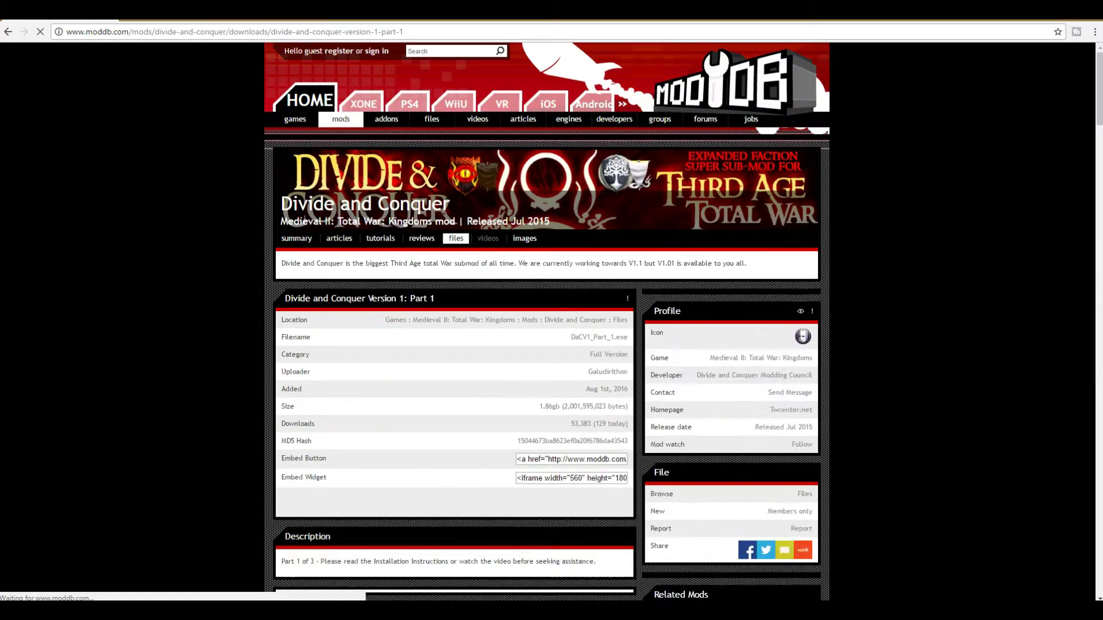
pyautogui.scroll(-3, 547, 322)
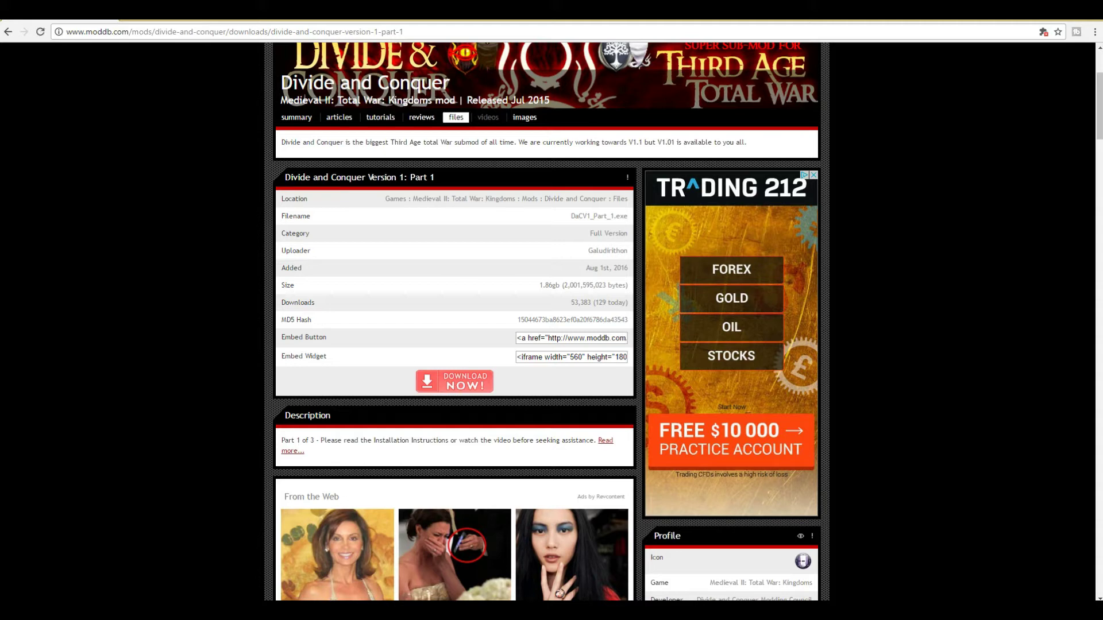
# Close the browser window and open the Program Files (x86) folder on Local Disk (C:) in File Explorer.
pyautogui.rightClick(80, 610)
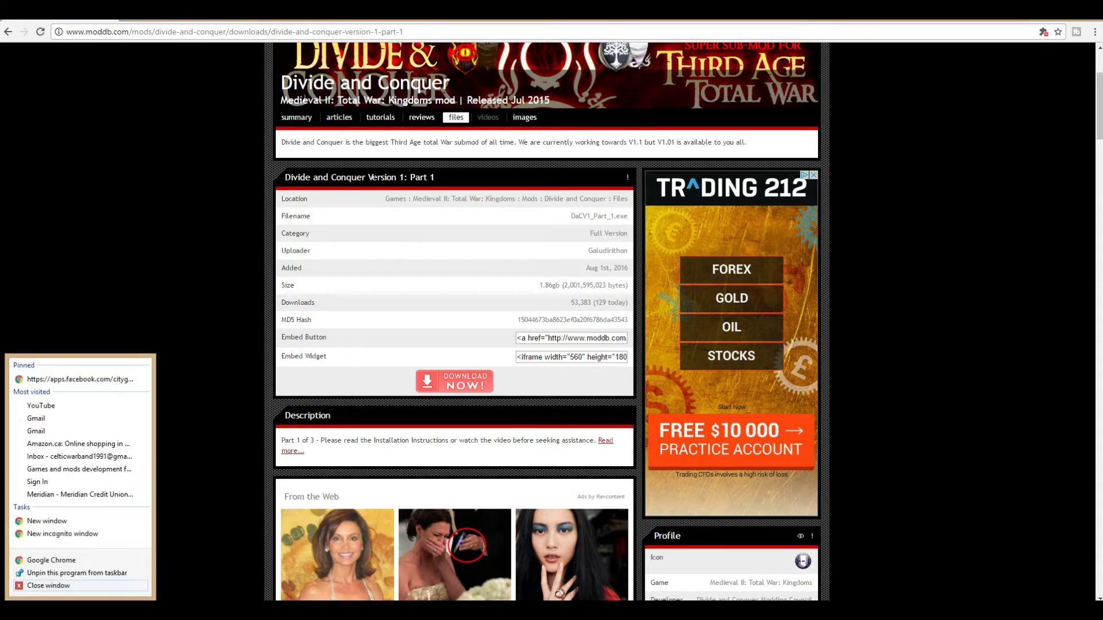
pyautogui.click(52, 583)
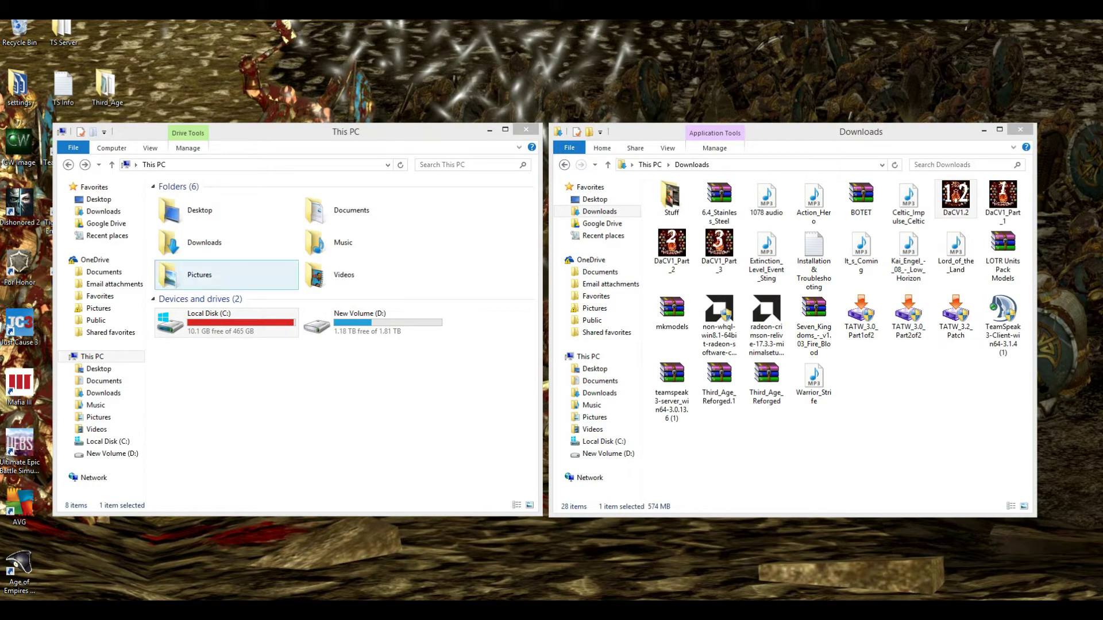
pyautogui.click(226, 322)
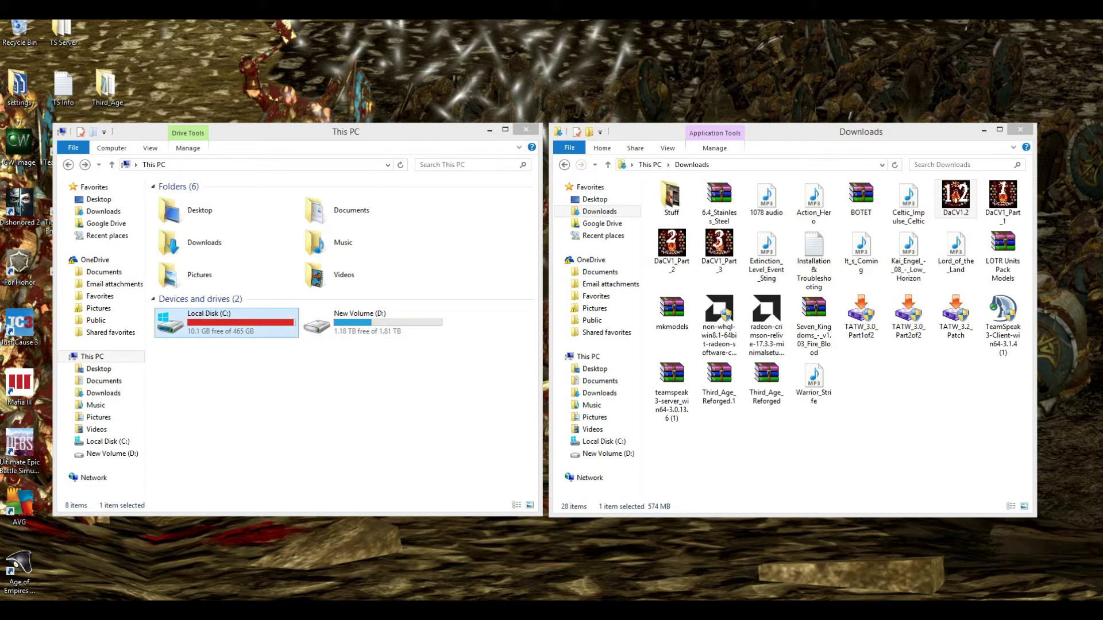
pyautogui.doubleClick(227, 322)
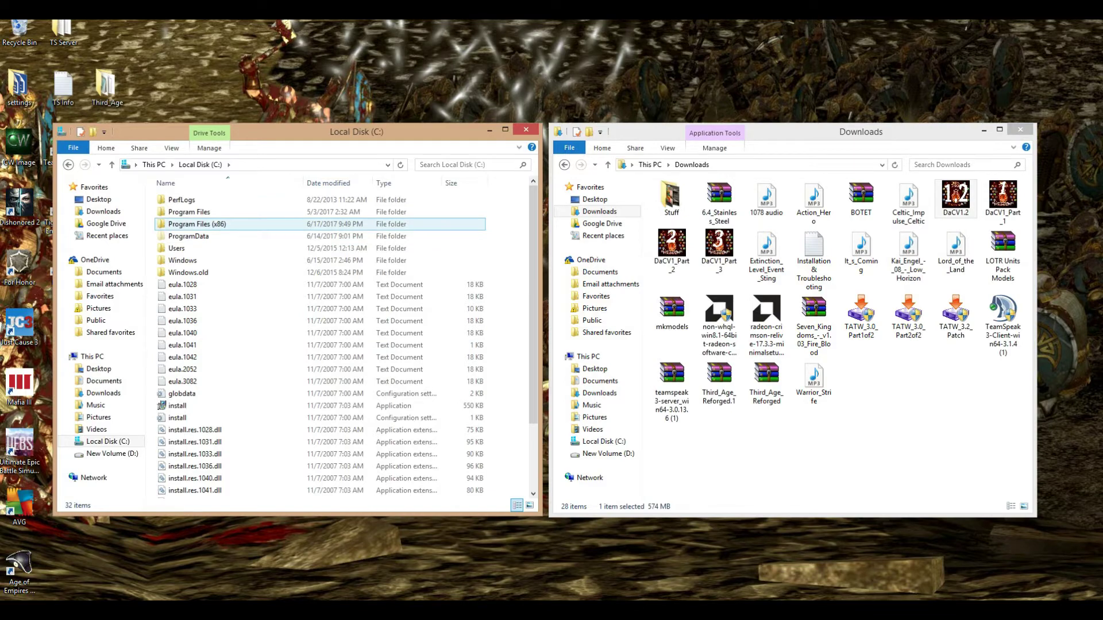
pyautogui.doubleClick(195, 224)
pyautogui.scroll(-1, 230, 333)
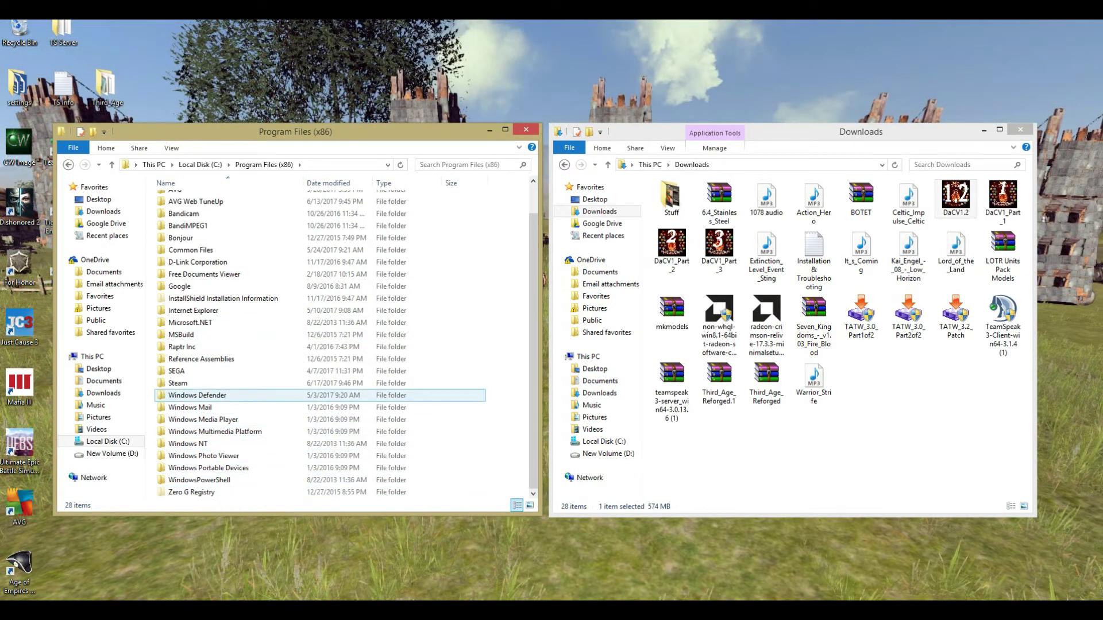
# Open the mods folder of Medieval II Total War inside Steam's steamapps\common folder.
pyautogui.doubleClick(178, 383)
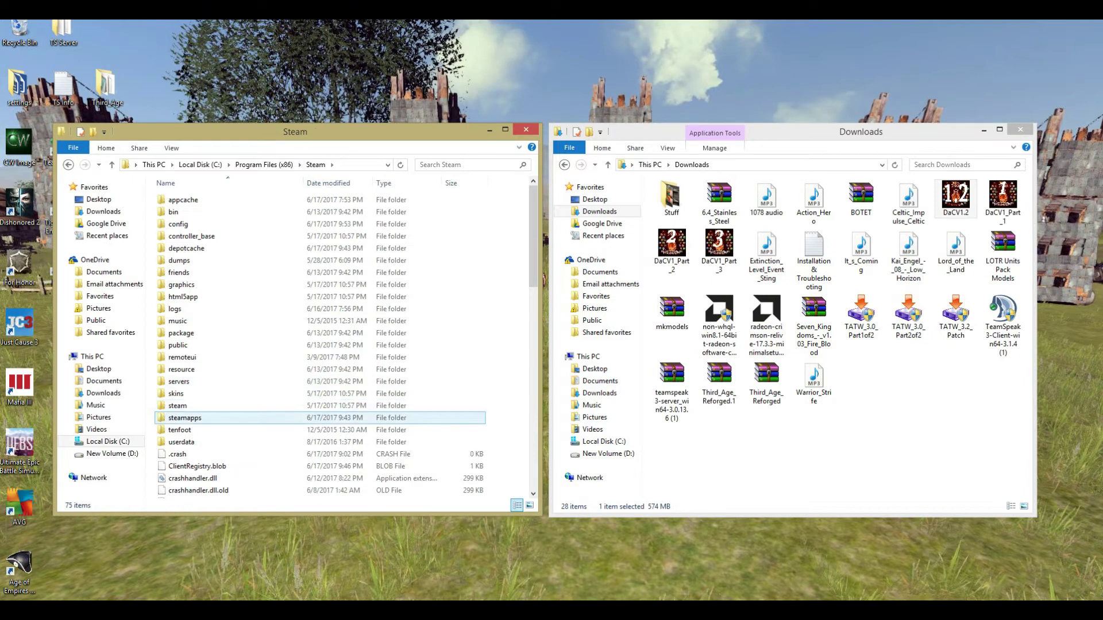
pyautogui.doubleClick(184, 418)
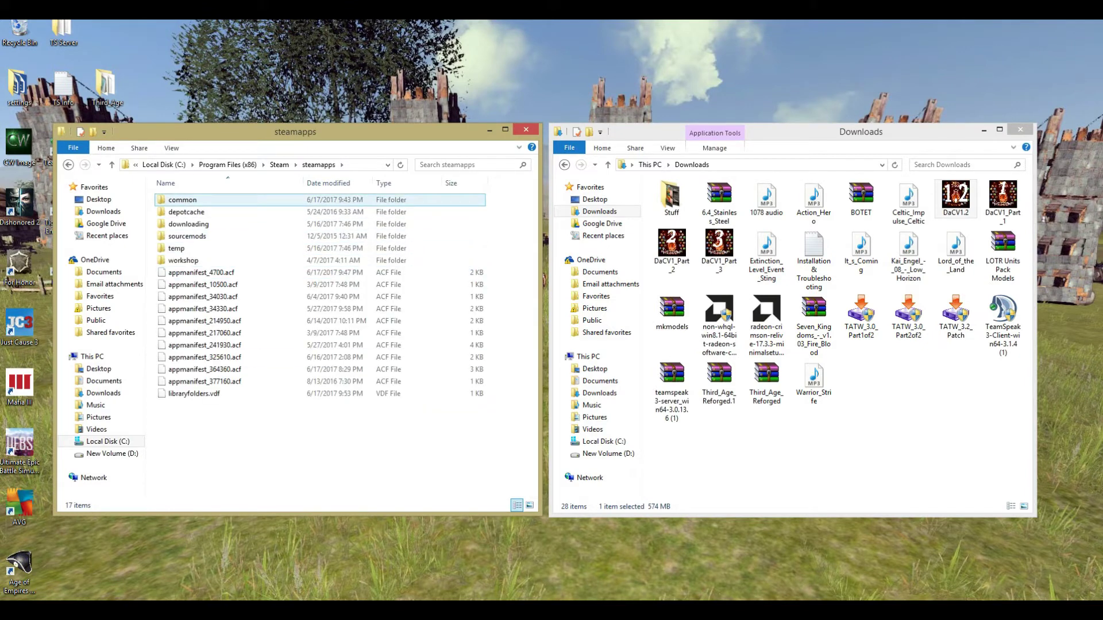
pyautogui.doubleClick(182, 199)
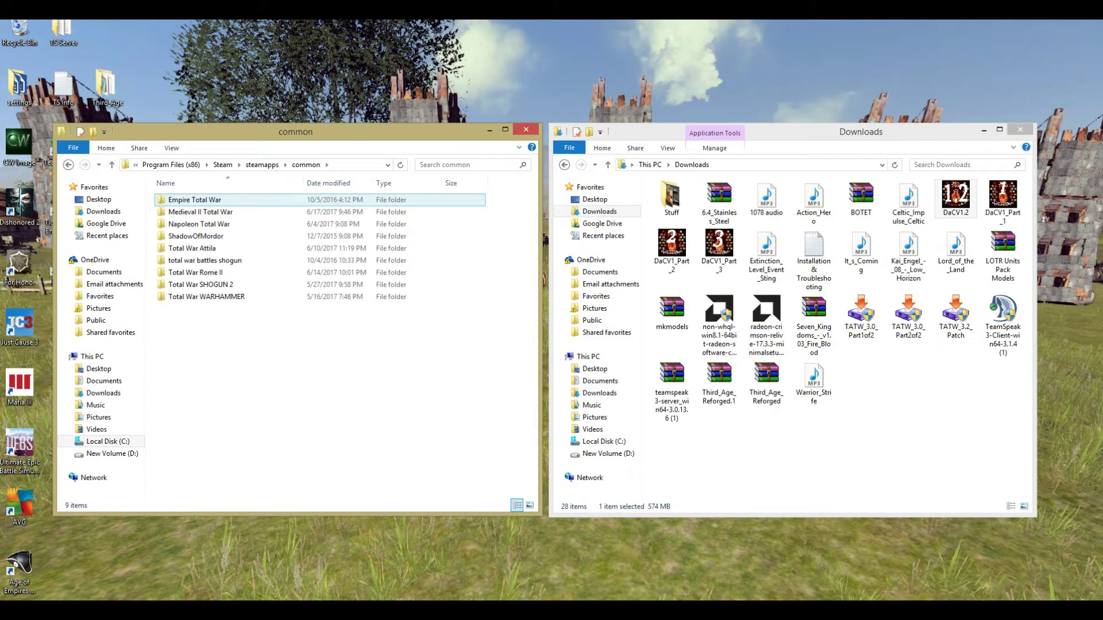
pyautogui.doubleClick(200, 211)
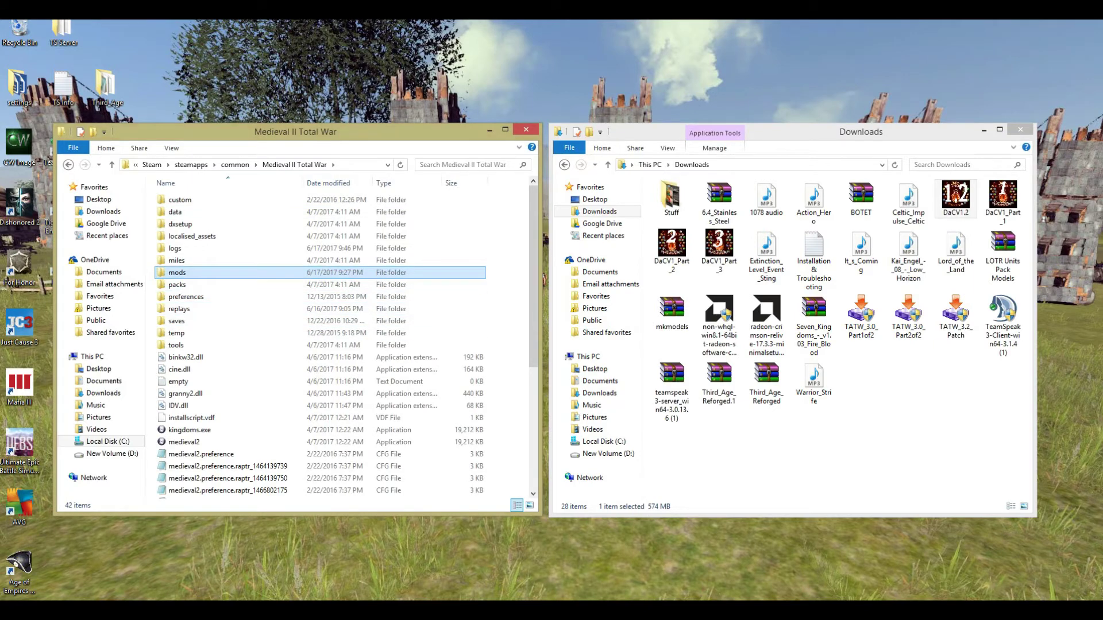
pyautogui.doubleClick(177, 272)
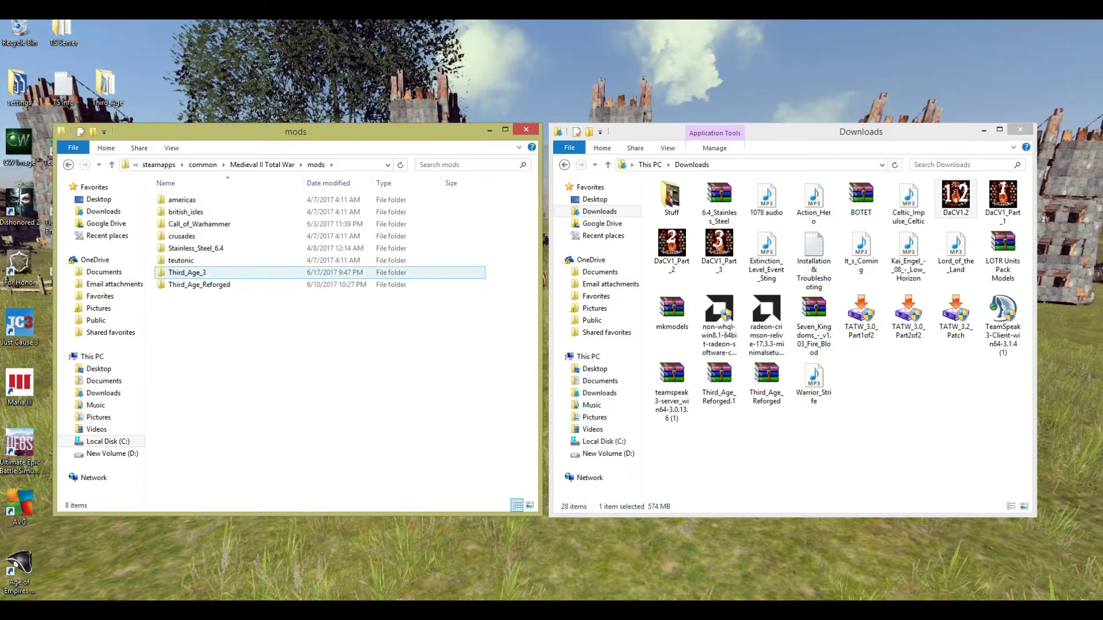
pyautogui.moveTo(191, 273)
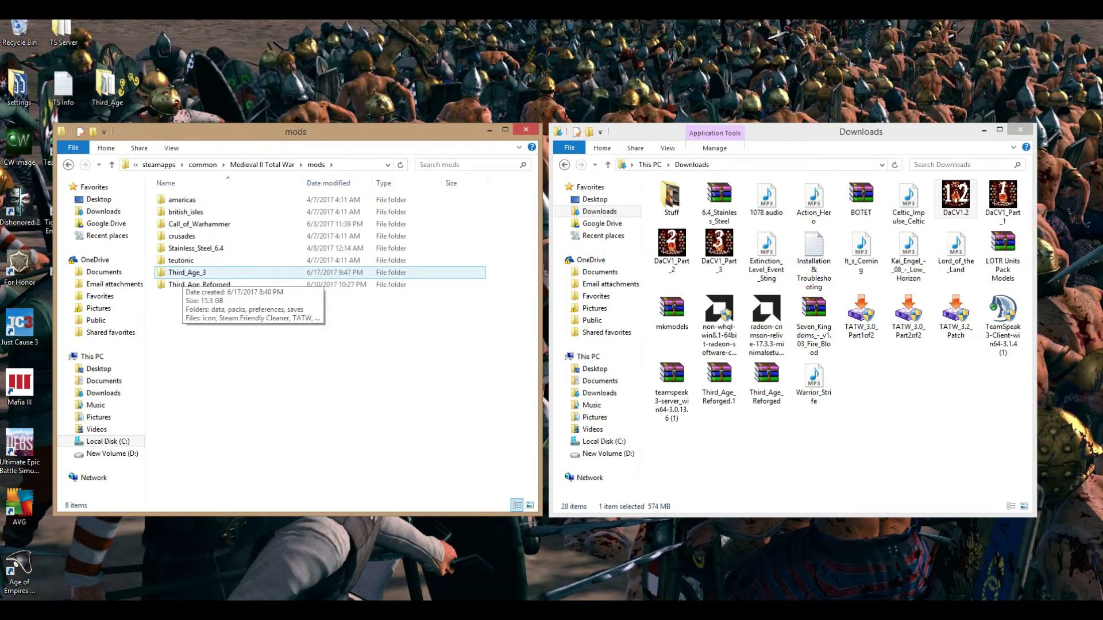
# Start installing Divide and Conquer Version 1 into the existing Medieval II Total War\mods\Third_Age_3\data folder, accepting the existing folder.
pyautogui.hotkey('alt', 'Tab')
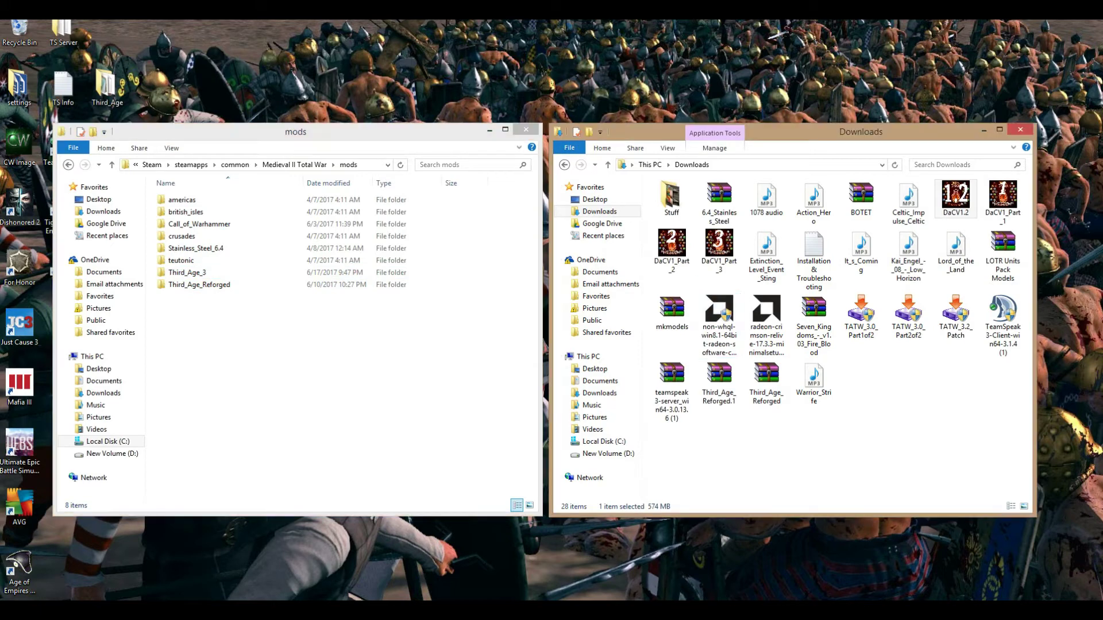
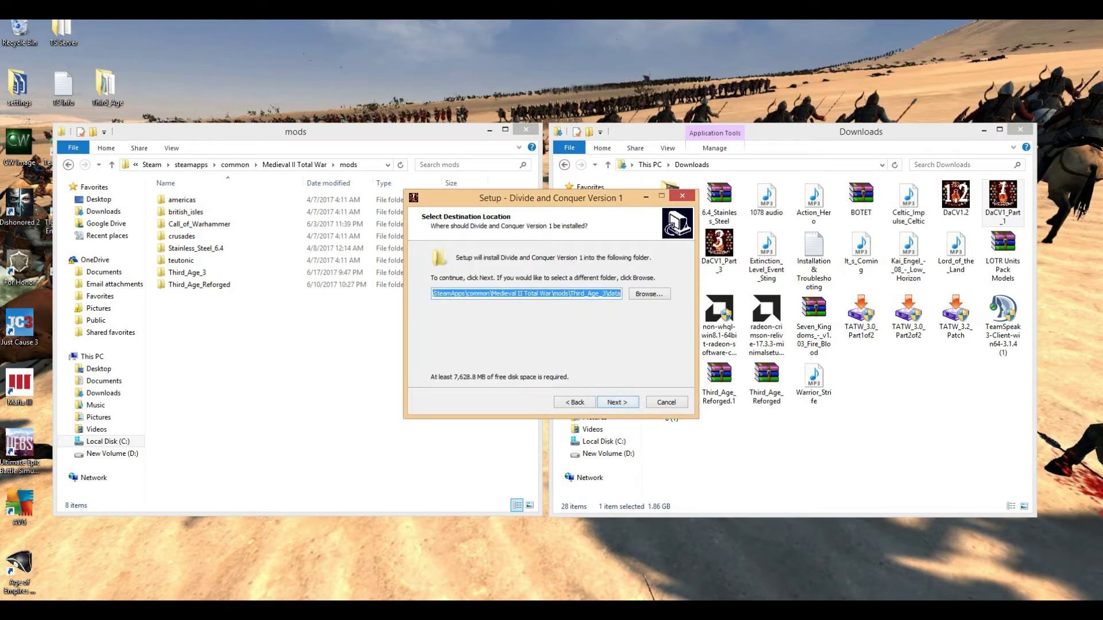
pyautogui.click(434, 293)
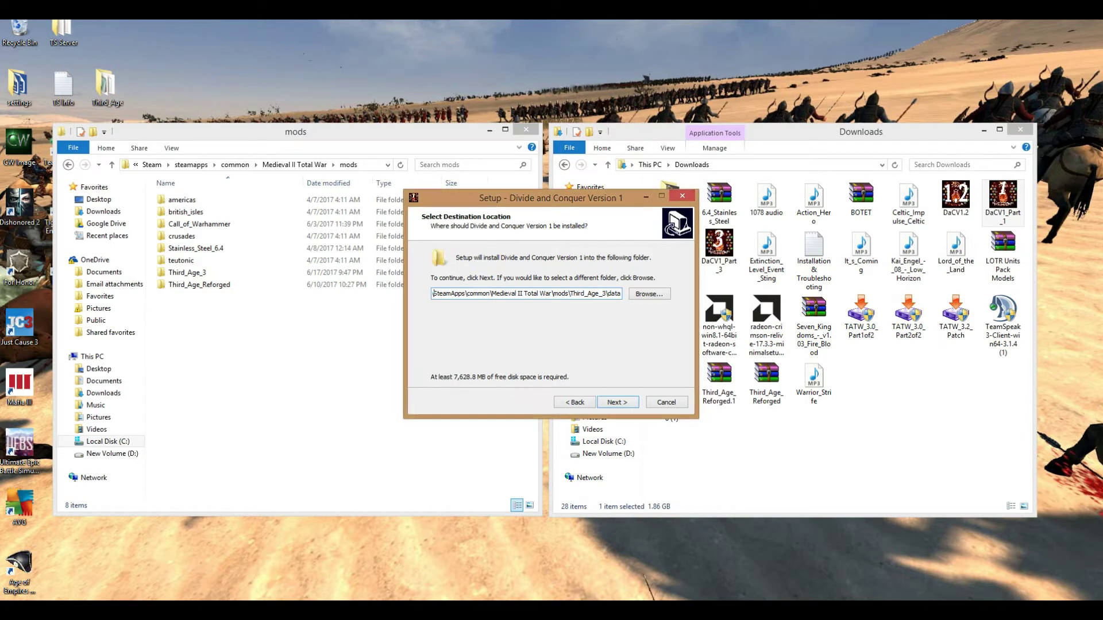
pyautogui.moveTo(570, 293); pyautogui.dragTo(603, 294)
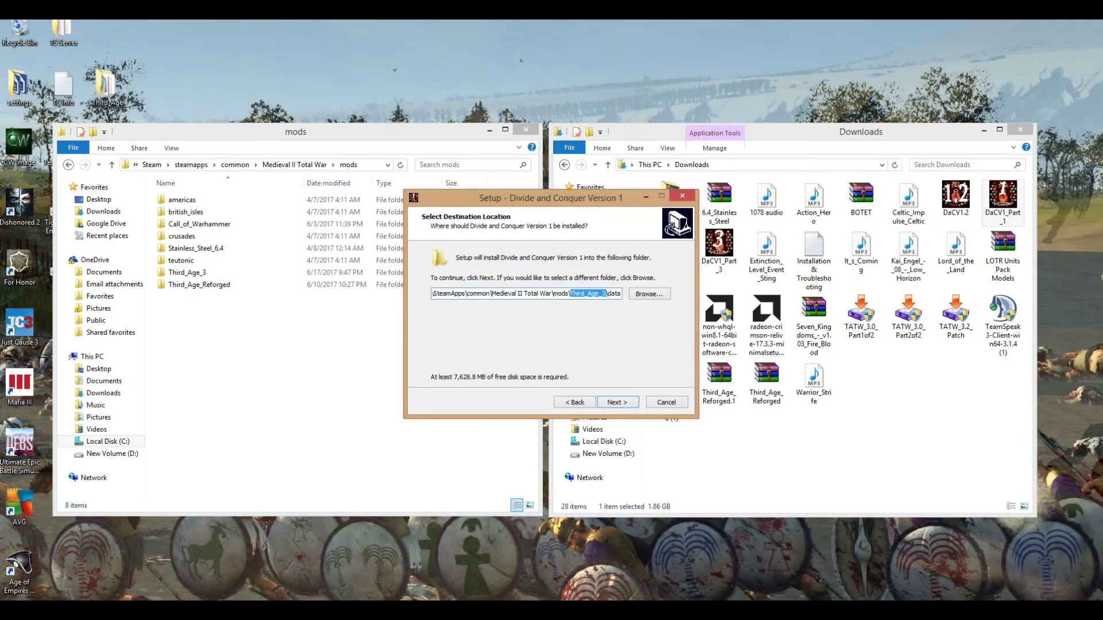
pyautogui.click(614, 294)
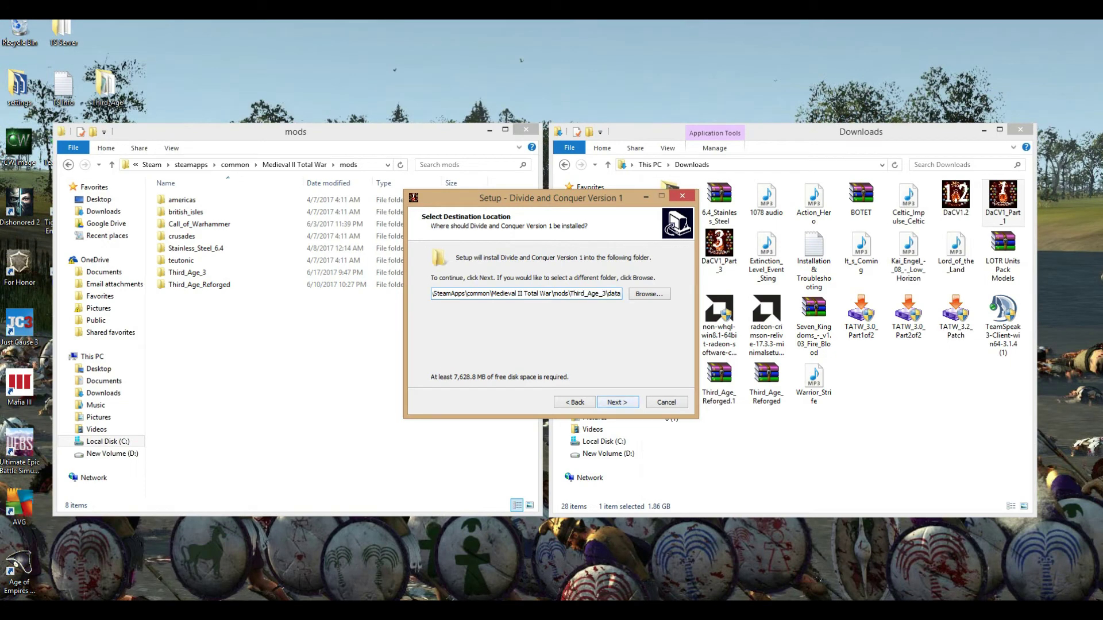
pyautogui.press('Return')
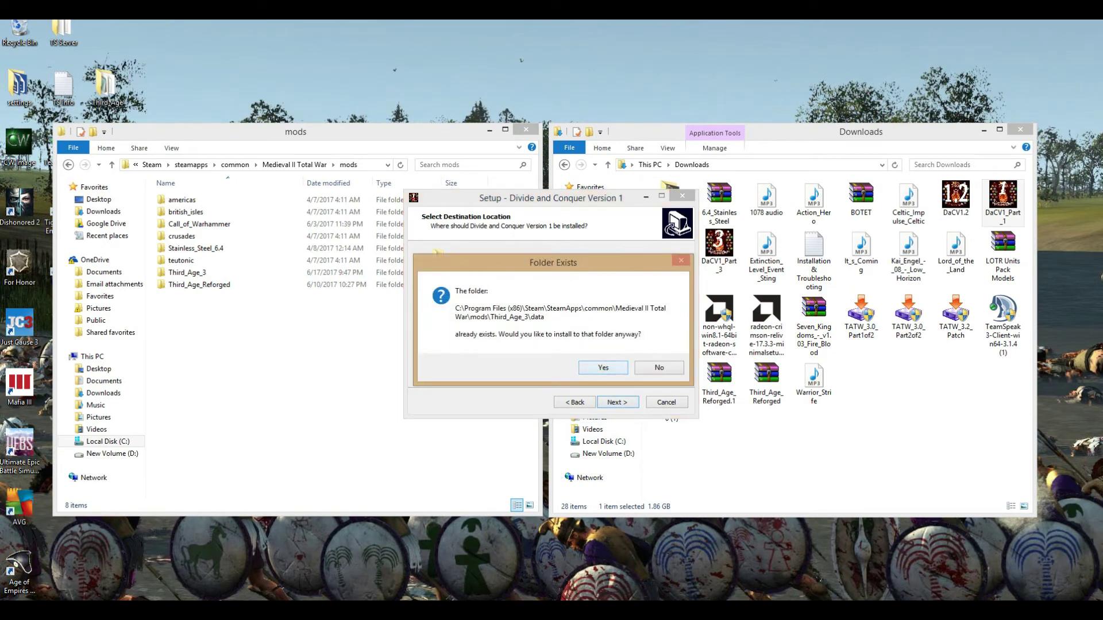
pyautogui.press('Return')
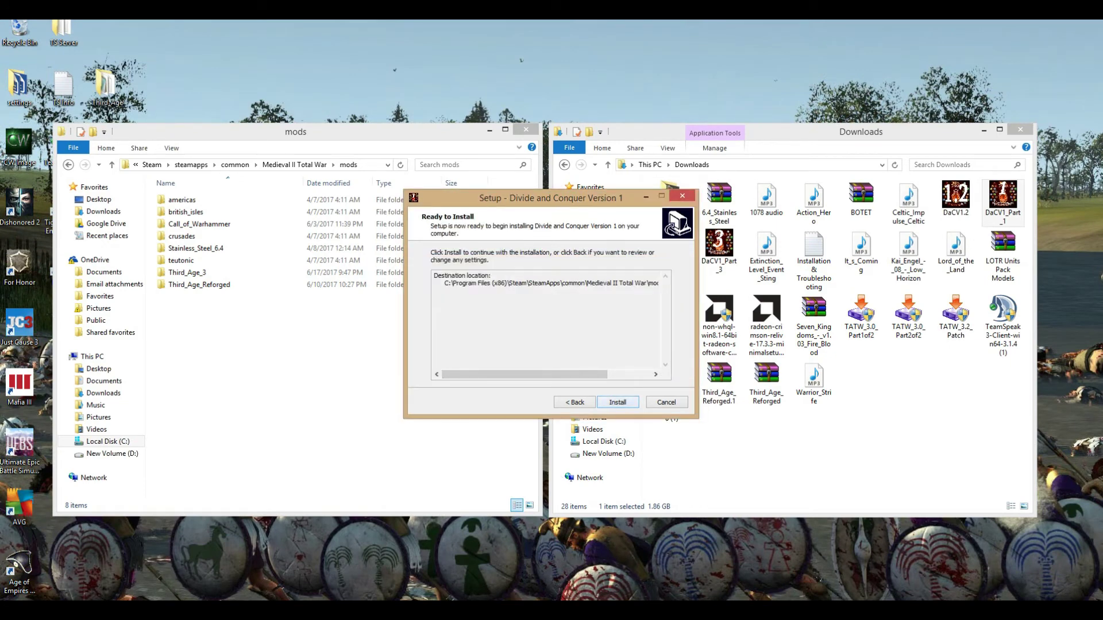
pyautogui.press('Return')
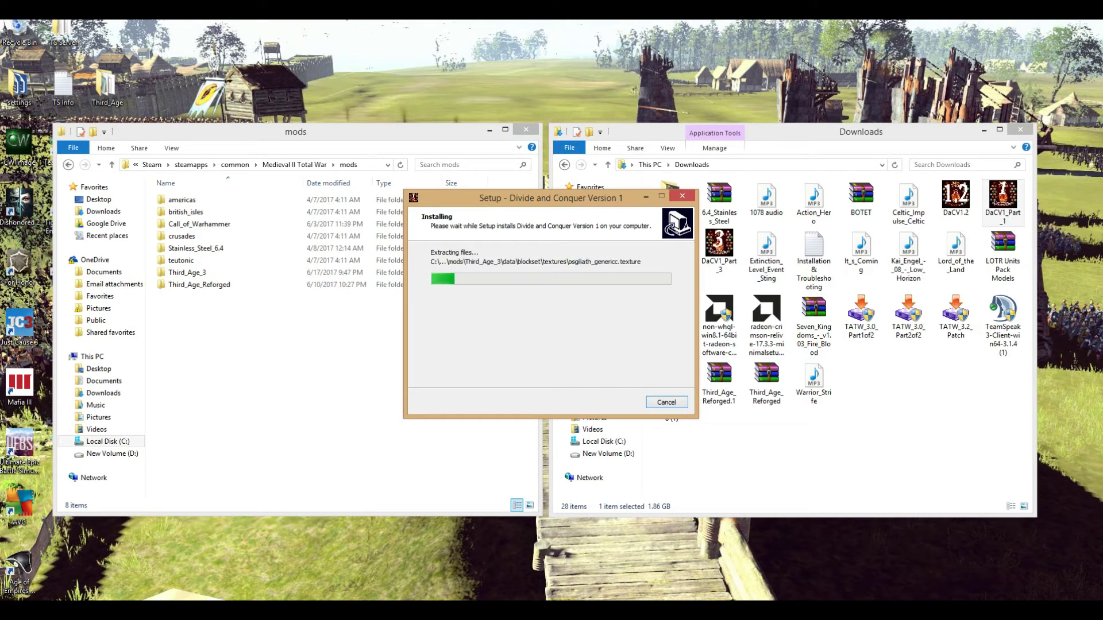
# Cancel the running Divide and Conquer Version 1 installation and exit the setup.
pyautogui.press('Escape')
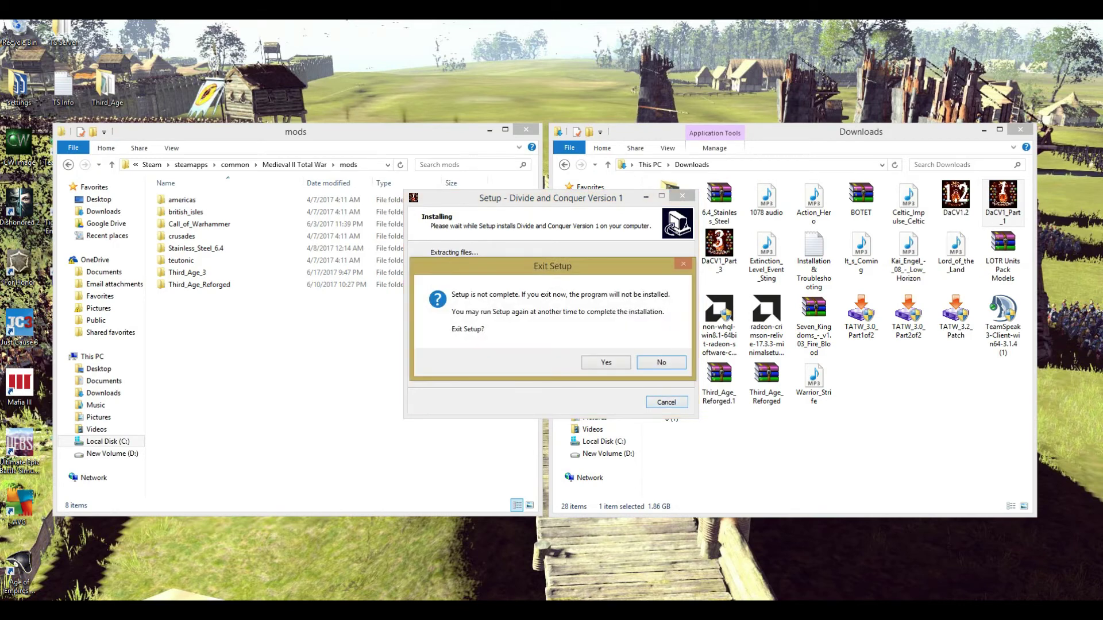
pyautogui.press('Left')
pyautogui.press('Return')
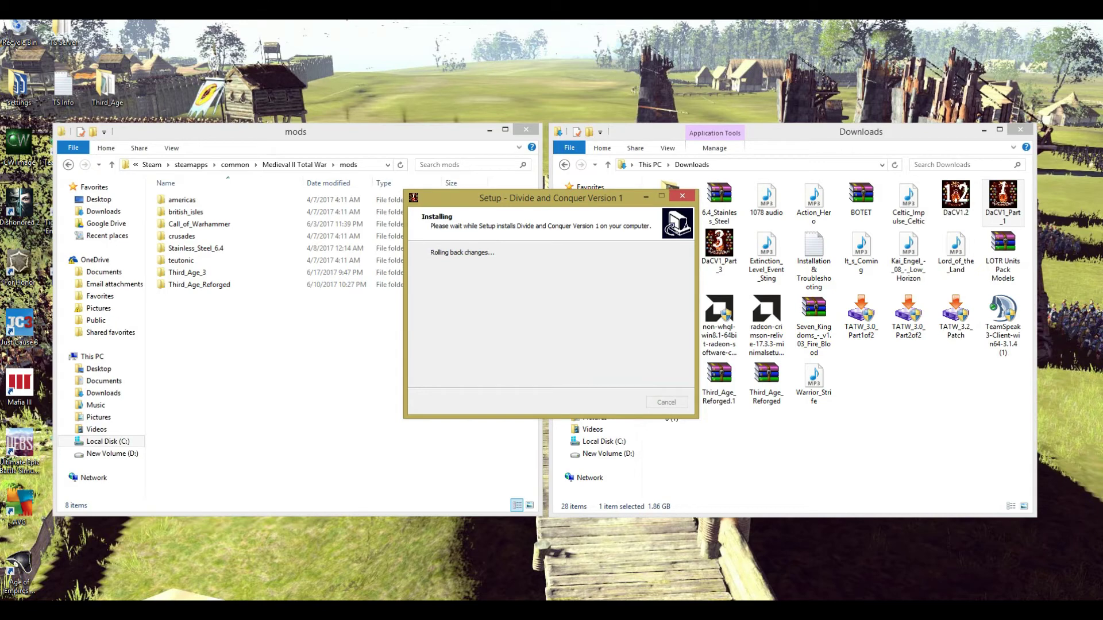
pyautogui.click(199, 285)
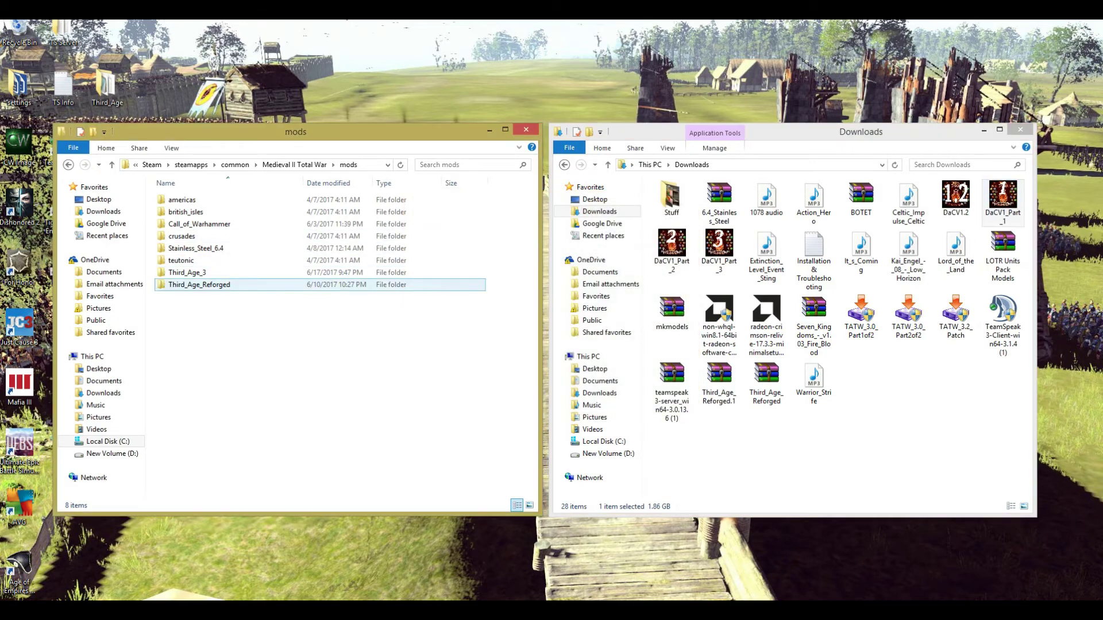
pyautogui.click(1002, 253)
pyautogui.press('Left')
pyautogui.press('Left')
pyautogui.press('Left')
pyautogui.press('Left')
pyautogui.press('Left')
pyautogui.press('Left')
pyautogui.press('Left')
pyautogui.press('Right')
pyautogui.press('Right')
pyautogui.press('Right')
pyautogui.press('Right')
pyautogui.press('Right')
pyautogui.press('Right')
pyautogui.press('Up')
pyautogui.press('Right')
pyautogui.press('Down')
pyautogui.press('Left')
pyautogui.press('Left')
pyautogui.press('Left')
pyautogui.press('Left')
pyautogui.press('Left')
pyautogui.press('Left')
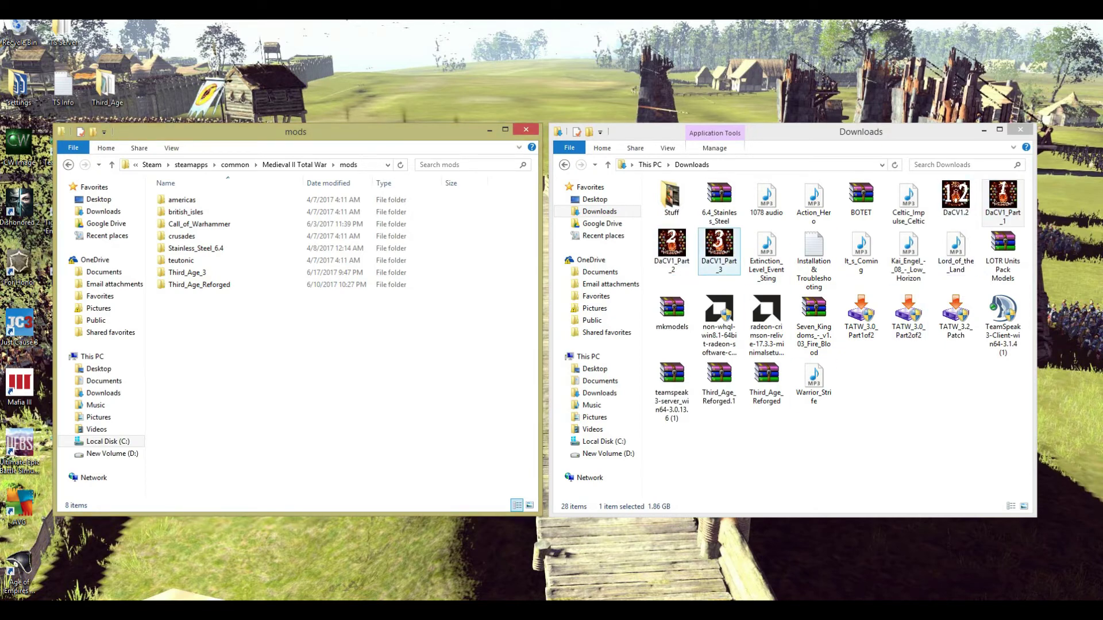
pyautogui.press('Left')
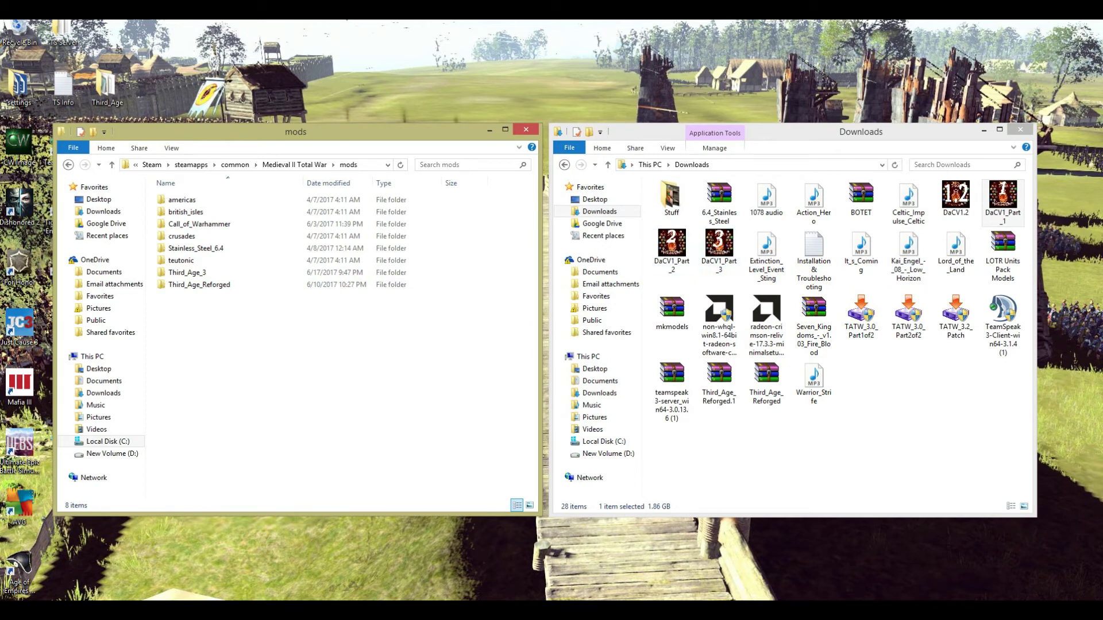
pyautogui.press('d')
pyautogui.press('d')
pyautogui.press('d')
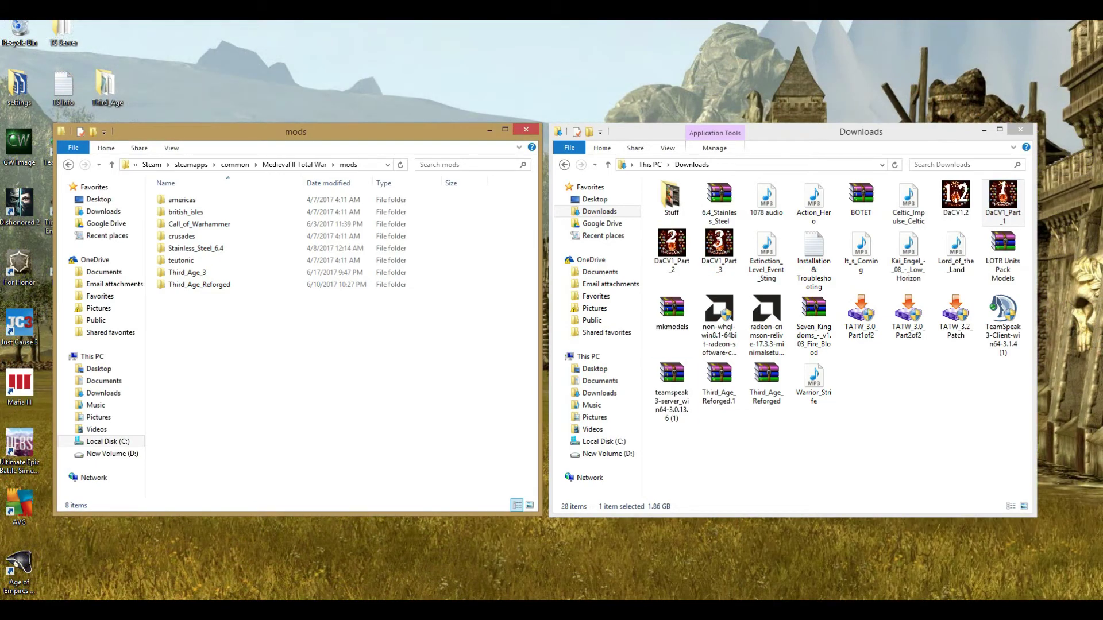
# Close the Downloads folder window.
pyautogui.click(1020, 130)
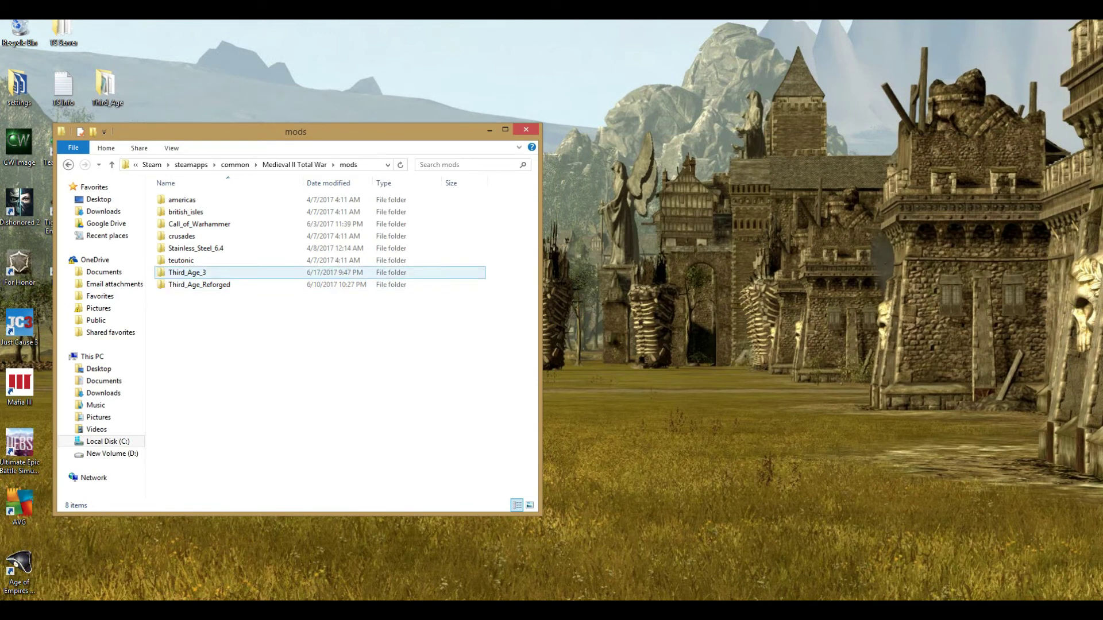
# Rename the Third Age Windows batch file inside the Third_Age_3 mod folder as Divide And Conquer.
pyautogui.doubleClick(187, 272)
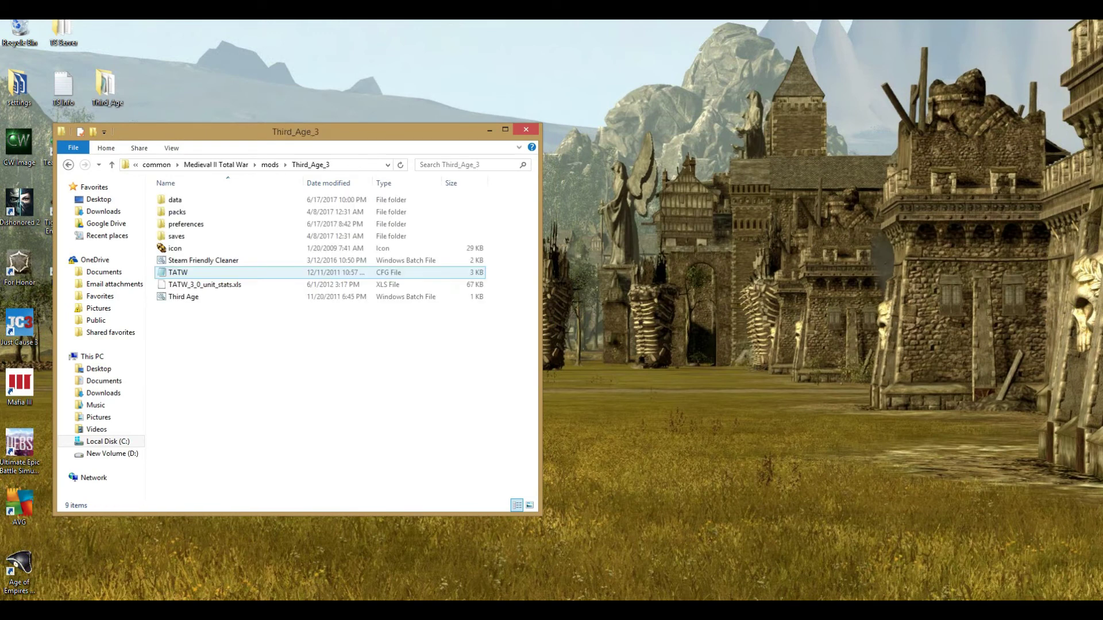
pyautogui.click(183, 296)
pyautogui.click(183, 297)
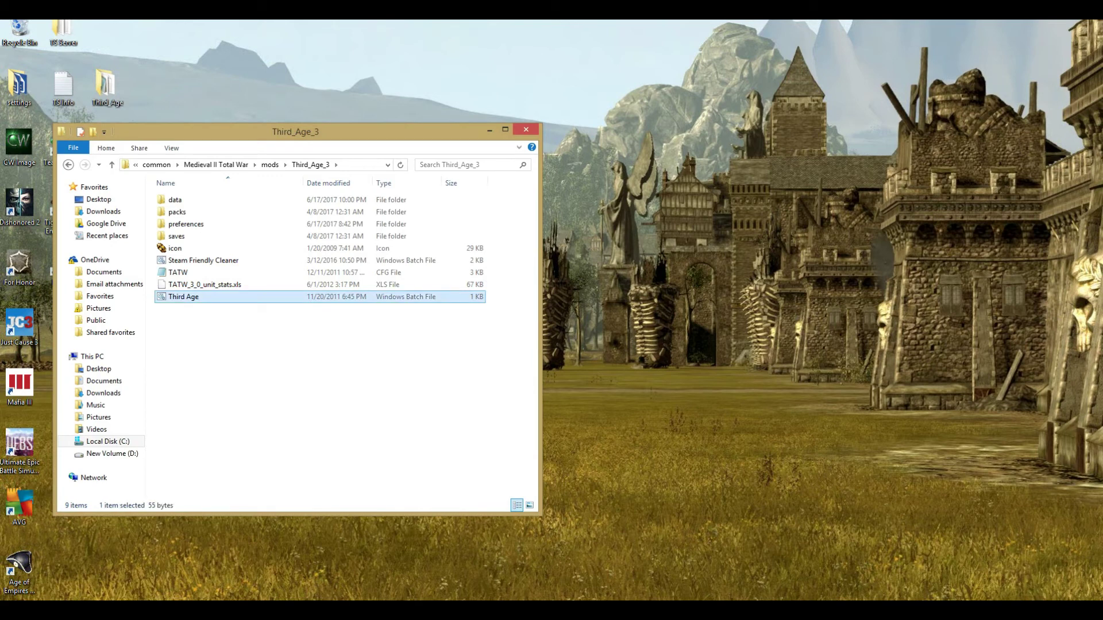
pyautogui.press('F2')
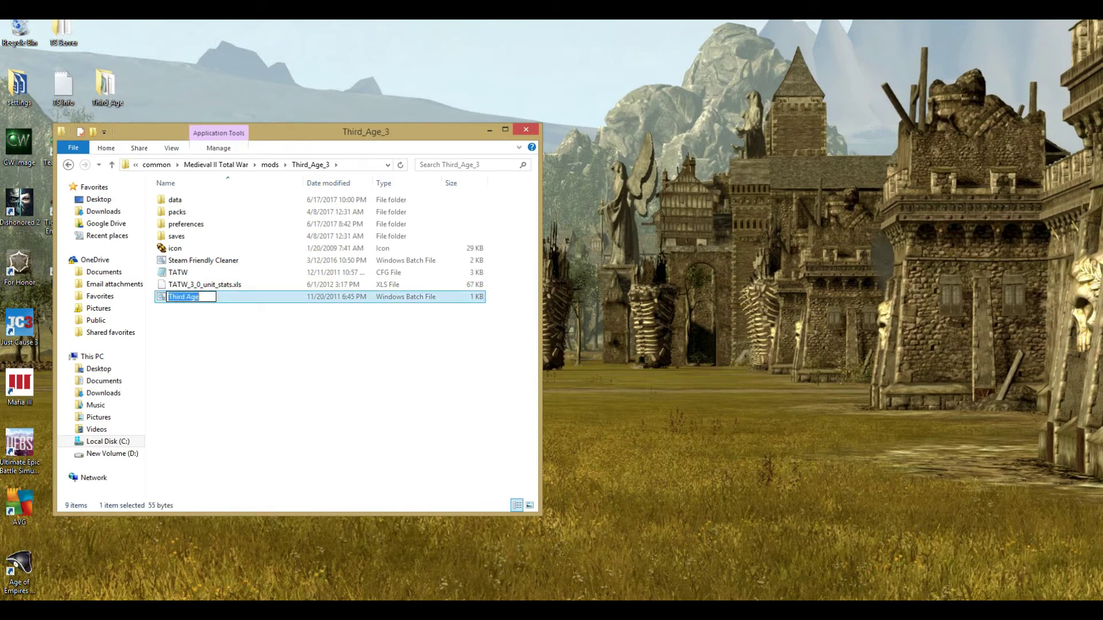
pyautogui.write('Divide And Conquer')
pyautogui.press('Return')
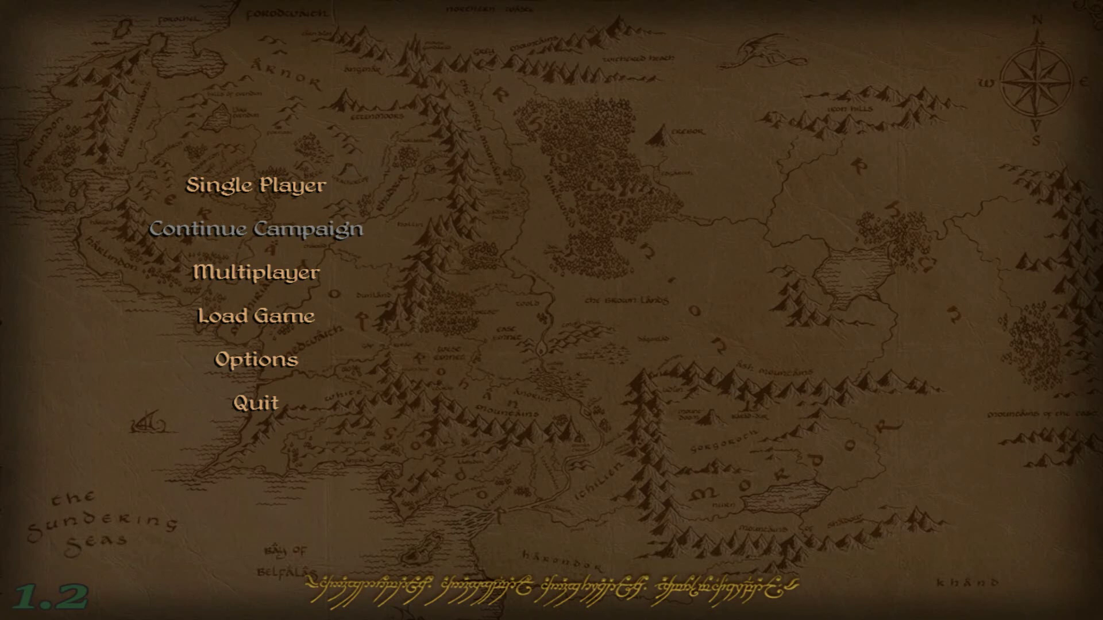
# Open the single-player campaign's faction selection from the game's main menu and select the Kingdom of Dale.
pyautogui.click(256, 185)
pyautogui.click(255, 185)
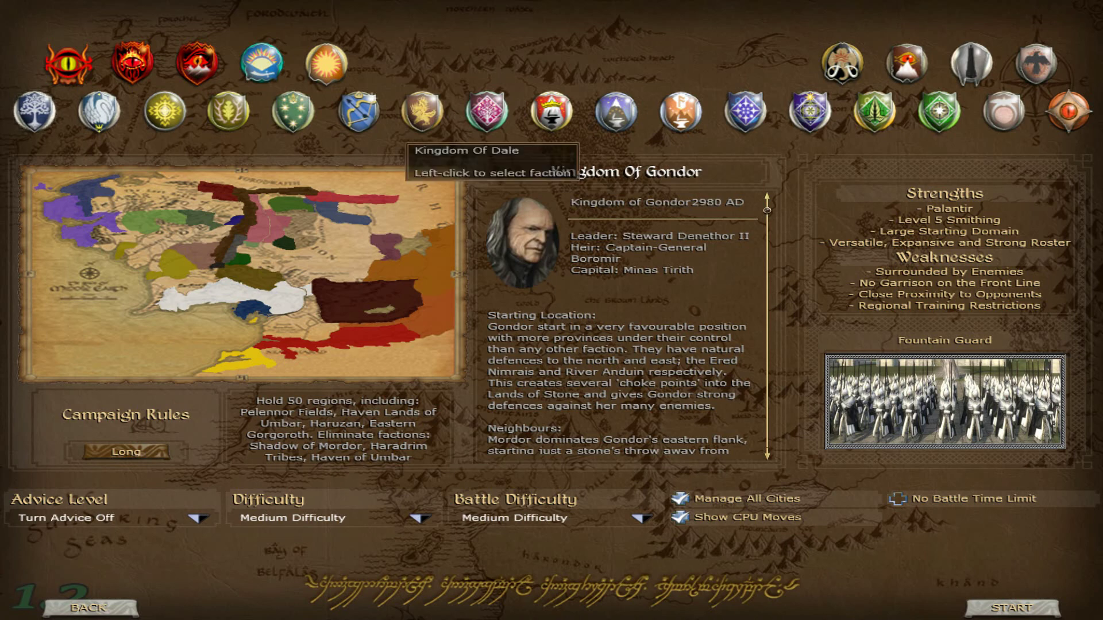
pyautogui.click(361, 112)
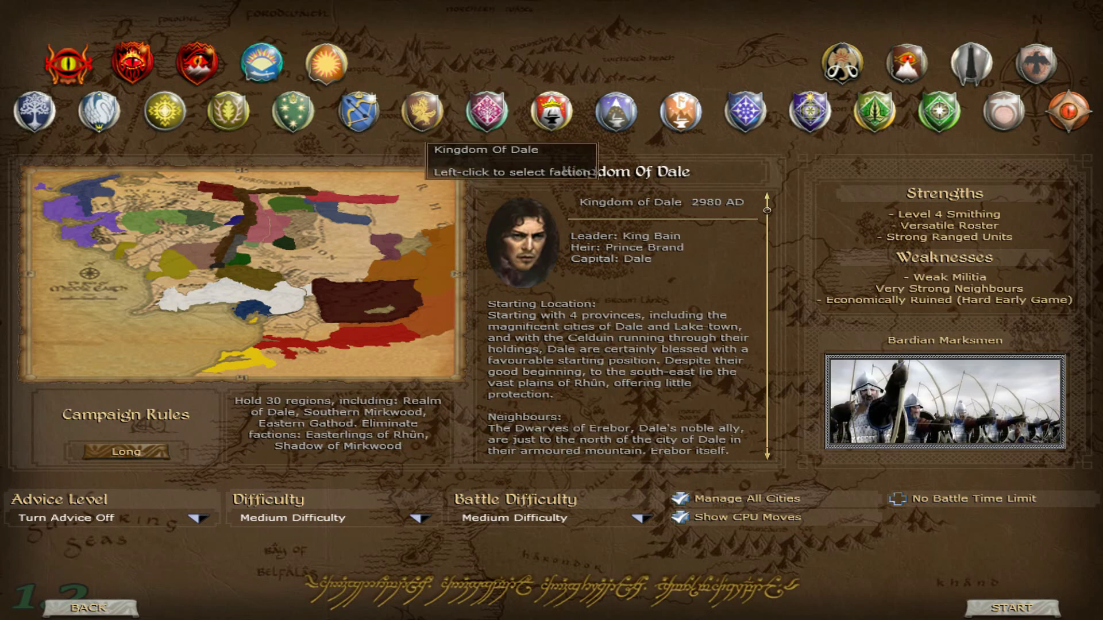